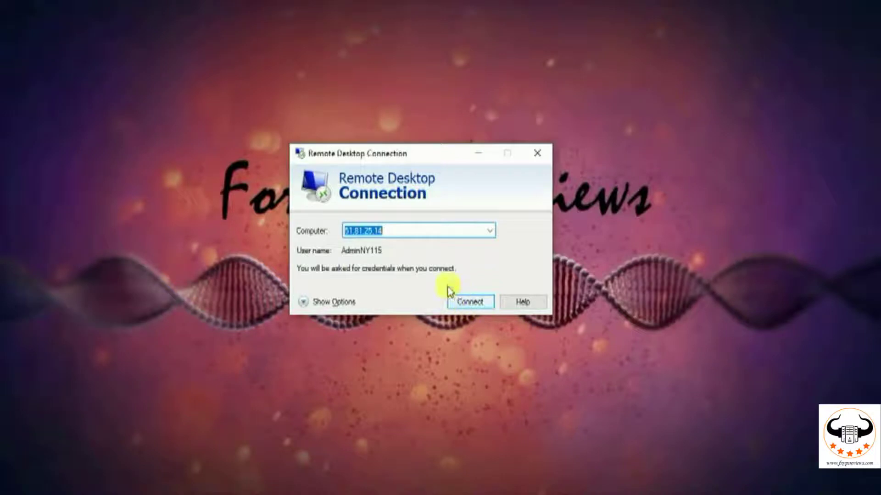
Set the remote desktop display size to 1366 by 768 pixels in the Display options
{"action": "left_click", "coordinate": [322, 302]}
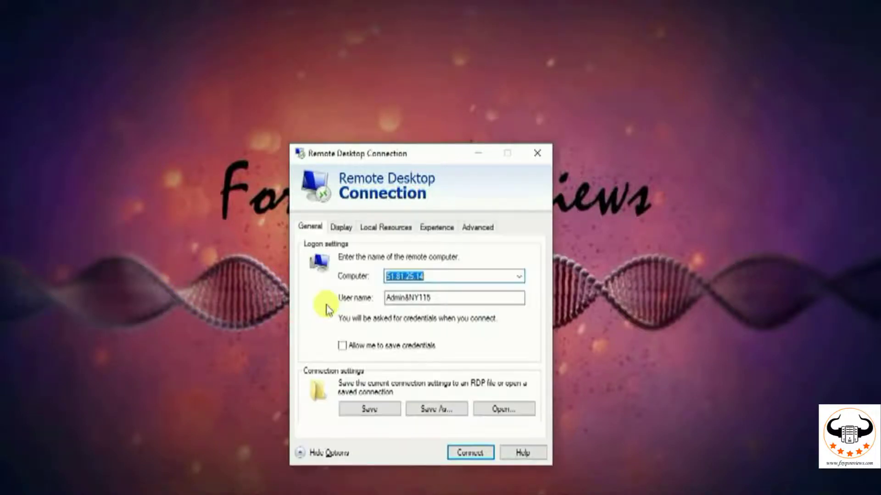
{"action": "left_click", "coordinate": [347, 233]}
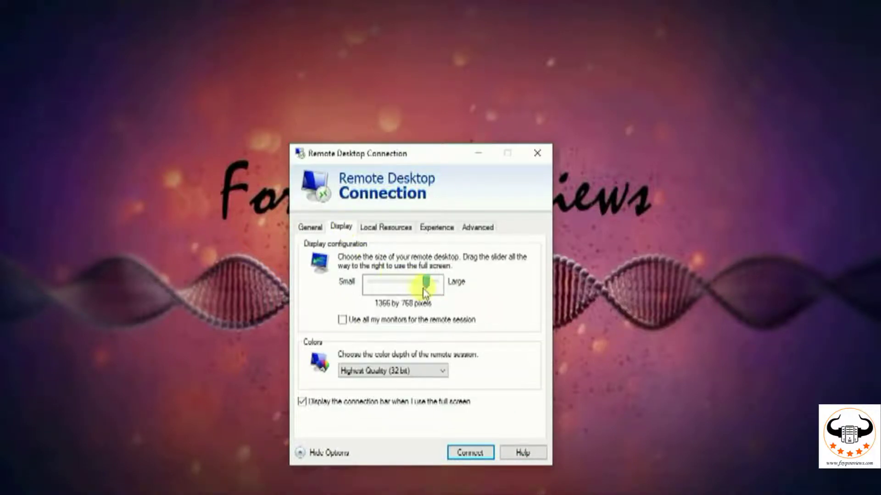
{"action": "mouse_move", "coordinate": [428, 283]}
{"action": "left_mouse_down"}
{"action": "mouse_move", "coordinate": [373, 289]}
{"action": "mouse_move", "coordinate": [448, 295]}
{"action": "mouse_move", "coordinate": [363, 288]}
{"action": "mouse_move", "coordinate": [448, 289]}
{"action": "mouse_move", "coordinate": [379, 291]}
{"action": "mouse_move", "coordinate": [441, 294]}
{"action": "mouse_move", "coordinate": [429, 291]}
{"action": "left_mouse_up"}
Connect to 51.81.25.14 by pasting the password into Windows Security and confirming
{"action": "left_click", "coordinate": [469, 456]}
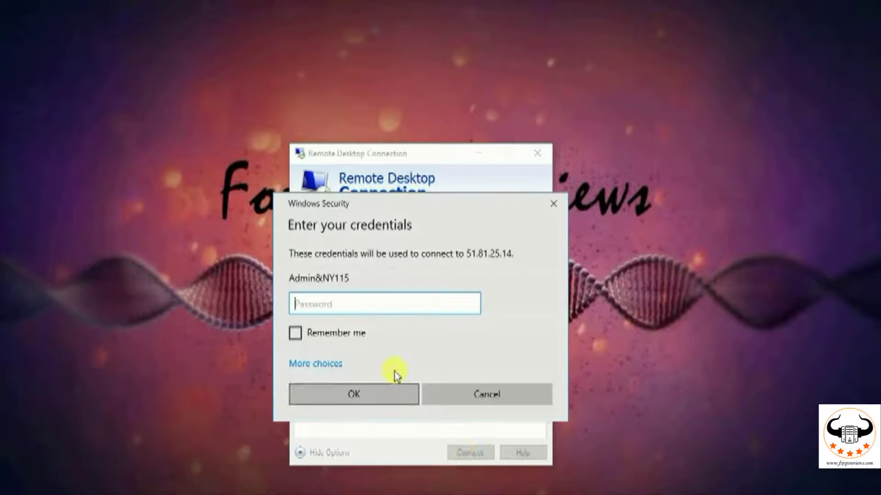
{"action": "key", "text": "ctrl+v"}
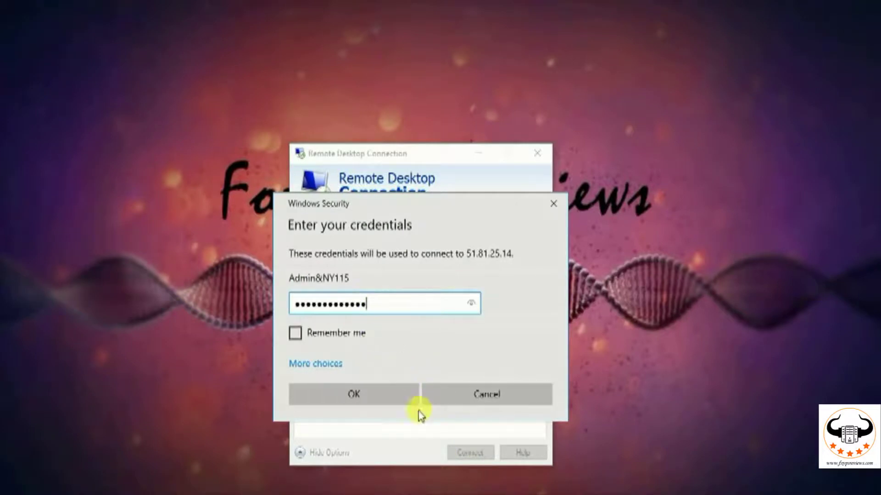
{"action": "left_click", "coordinate": [393, 400]}
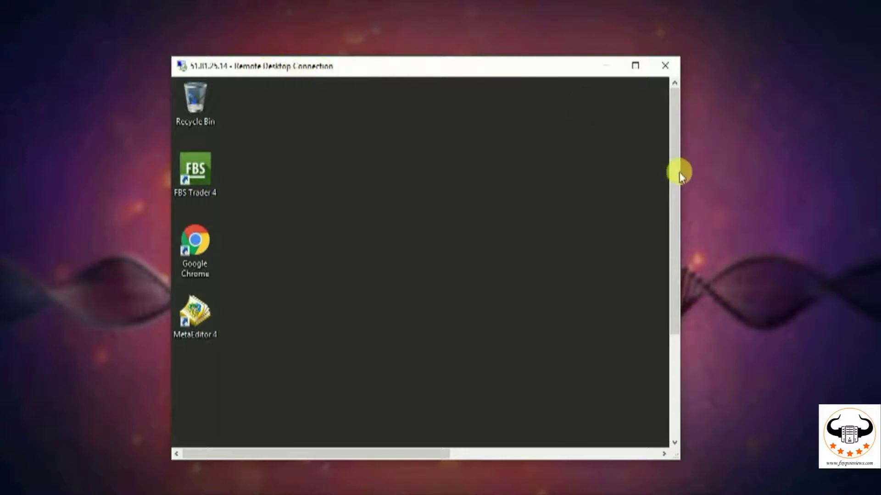
{"action": "left_click_drag", "start_coordinate": [678, 173], "coordinate": [675, 305]}
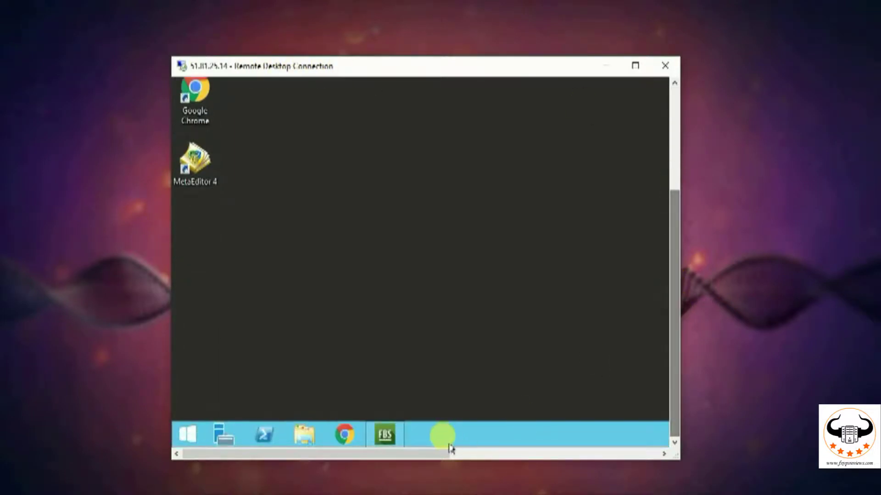
{"action": "mouse_move", "coordinate": [444, 454]}
{"action": "left_mouse_down"}
{"action": "mouse_move", "coordinate": [652, 449]}
{"action": "mouse_move", "coordinate": [349, 448]}
{"action": "left_mouse_up"}
{"action": "left_click_drag", "start_coordinate": [675, 341], "coordinate": [679, 227]}
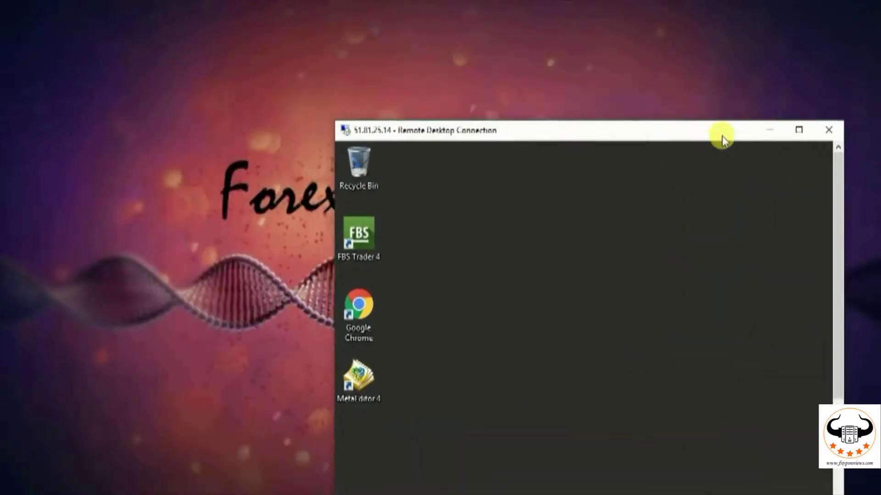
Move the remote desktop window up and to the left on screen
{"action": "mouse_move", "coordinate": [722, 135]}
{"action": "left_mouse_down"}
{"action": "mouse_move", "coordinate": [639, 34]}
{"action": "mouse_move", "coordinate": [688, 43]}
{"action": "mouse_move", "coordinate": [733, 95]}
{"action": "mouse_move", "coordinate": [508, 93]}
{"action": "mouse_move", "coordinate": [488, 103]}
{"action": "mouse_move", "coordinate": [763, 58]}
{"action": "mouse_move", "coordinate": [722, 32]}
{"action": "mouse_move", "coordinate": [737, 29]}
{"action": "mouse_move", "coordinate": [631, 91]}
{"action": "mouse_move", "coordinate": [569, 64]}
{"action": "left_mouse_up"}
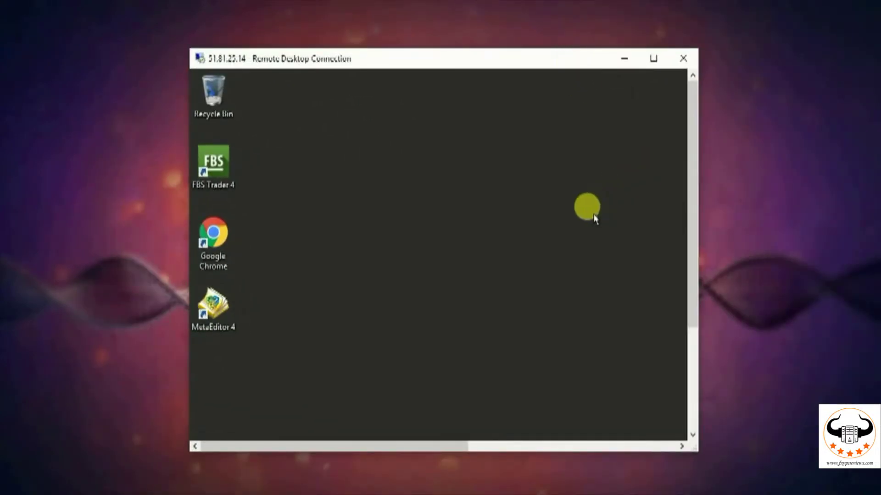